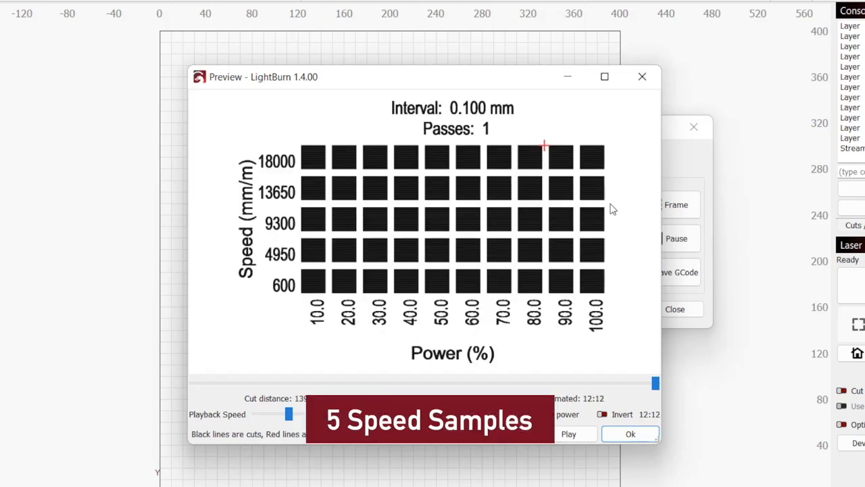
Choose Speed as the parameter for the vertical rows of the material test.
{"action": "left_click", "coordinate": [434, 197]}
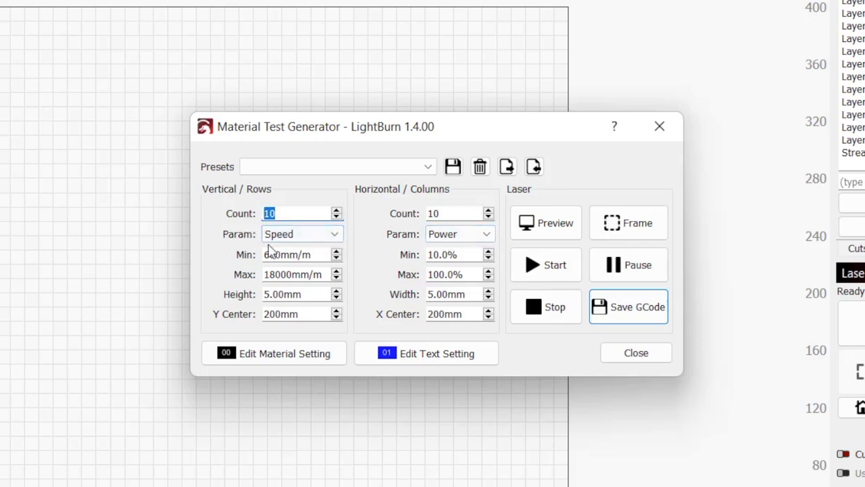
{"action": "left_click", "coordinate": [335, 234]}
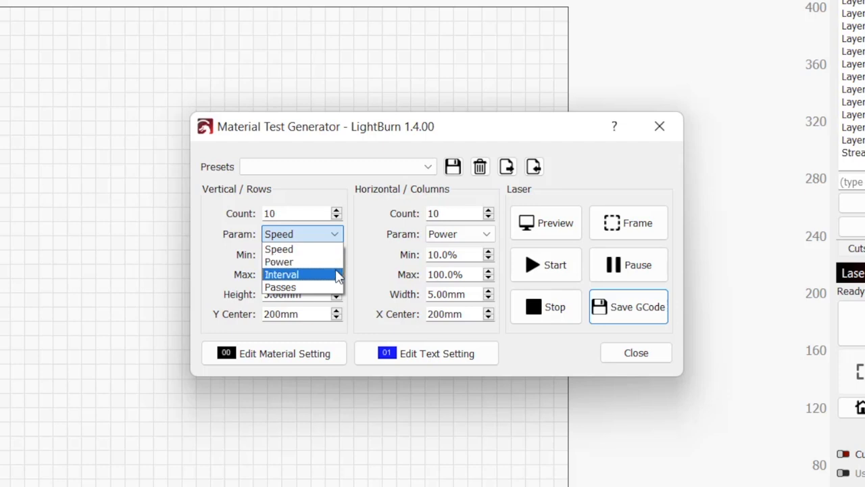
{"action": "left_click", "coordinate": [280, 248]}
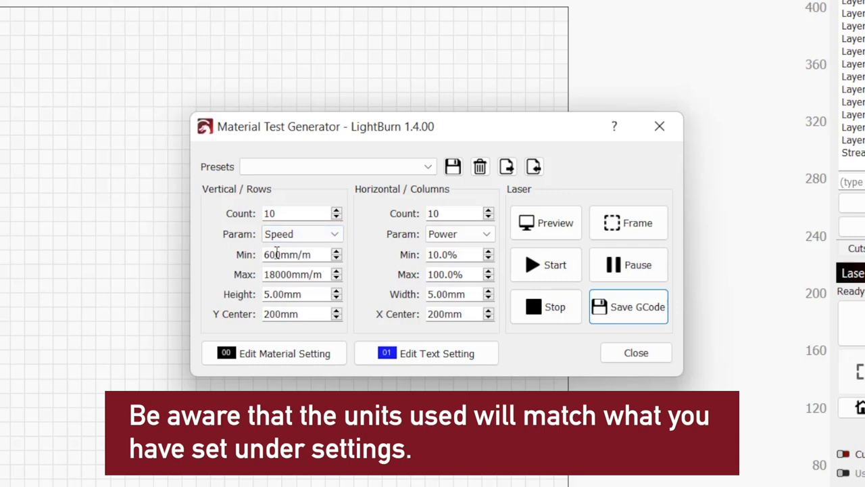
{"action": "left_click", "coordinate": [336, 252]}
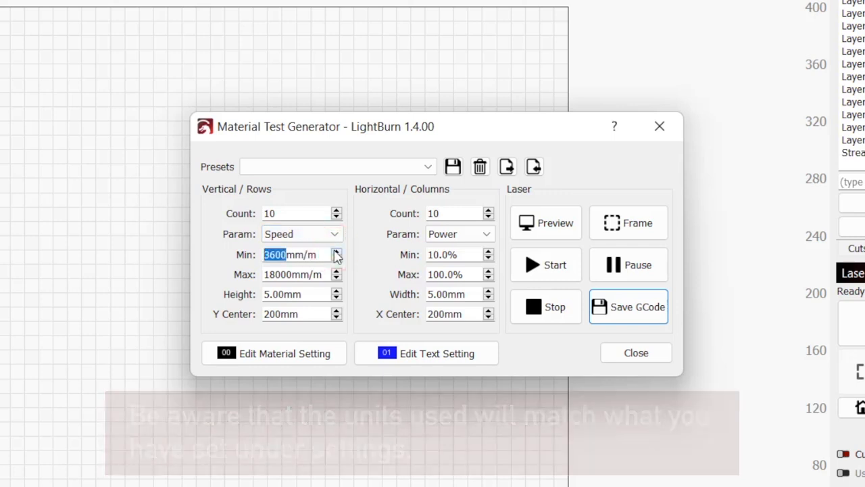
{"action": "left_click", "coordinate": [336, 252]}
{"action": "left_click", "coordinate": [336, 251]}
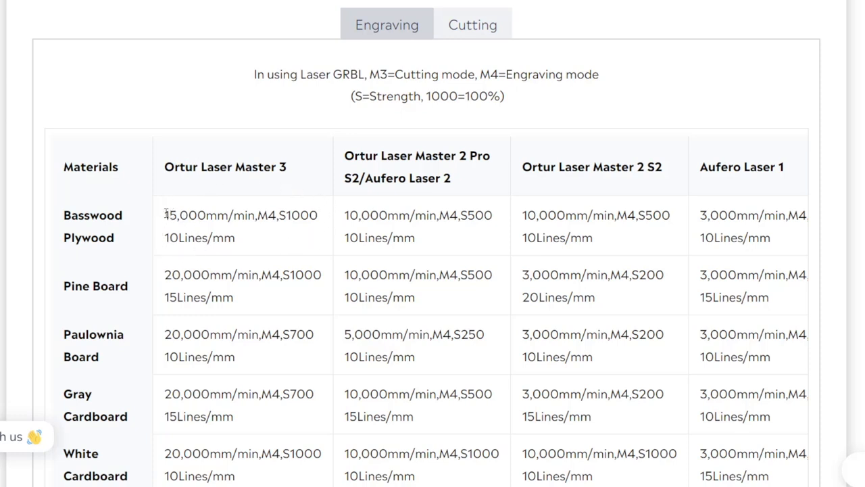
Consult the recommended basswood plywood engraving speed and set the row speed range to 10000 mm/m minimum and 20000 mm/m maximum.
{"action": "left_click_drag", "start_coordinate": [165, 215], "coordinate": [257, 215]}
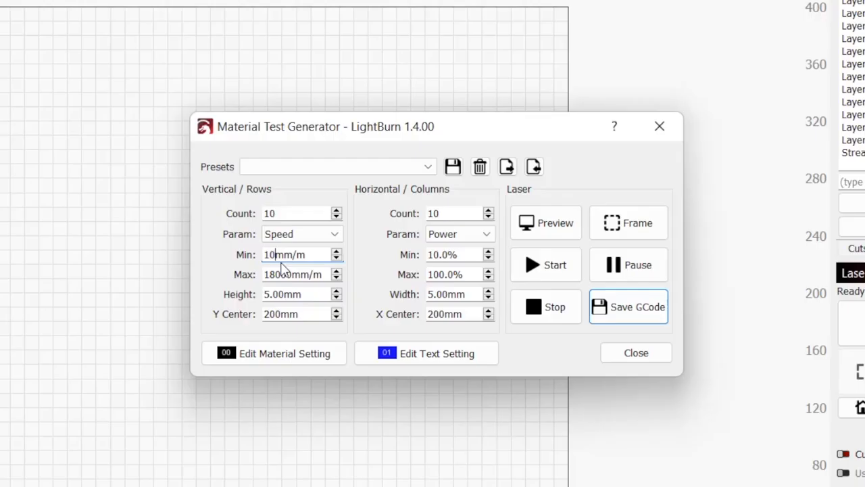
{"action": "type", "text": "00mm/m00"}
{"action": "double_click", "coordinate": [284, 272]}
{"action": "type", "text": "20000"}
{"action": "left_click", "coordinate": [228, 293]}
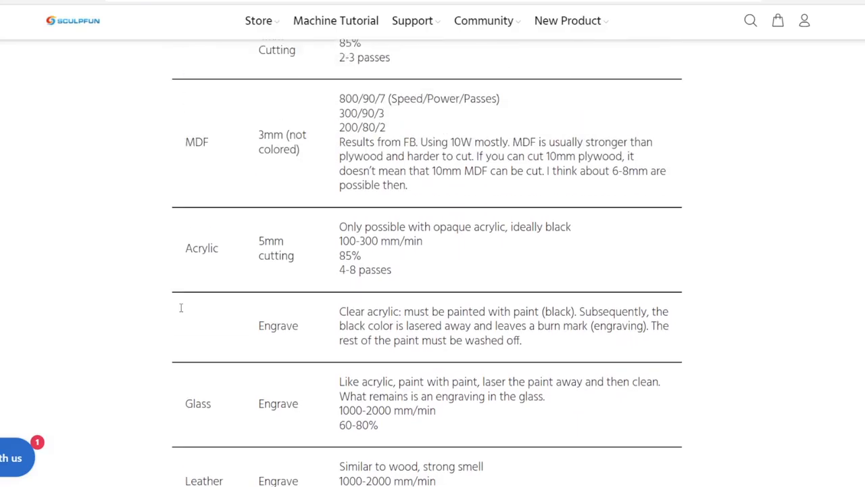
{"action": "scroll", "coordinate": [180, 309], "scroll_direction": "up", "scroll_amount": 3}
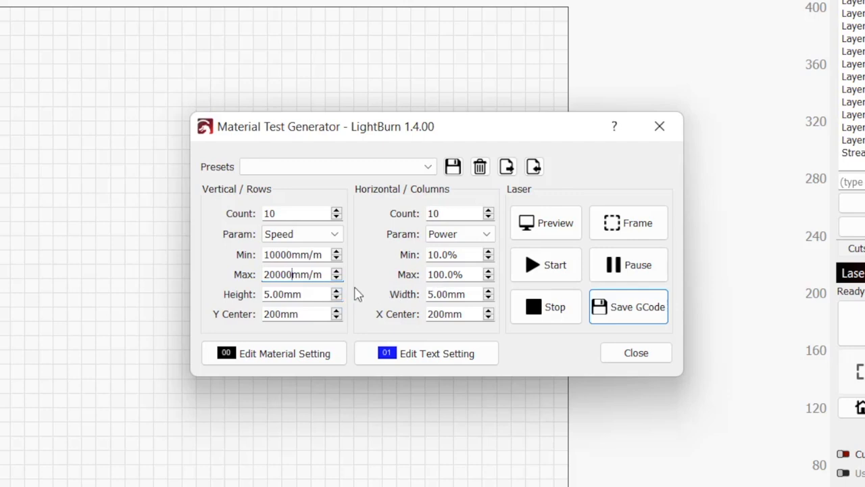
Set the row height to 8 mm, preview the test grid, and close the preview.
{"action": "left_click", "coordinate": [336, 291]}
{"action": "left_click", "coordinate": [336, 291]}
{"action": "left_click", "coordinate": [336, 291]}
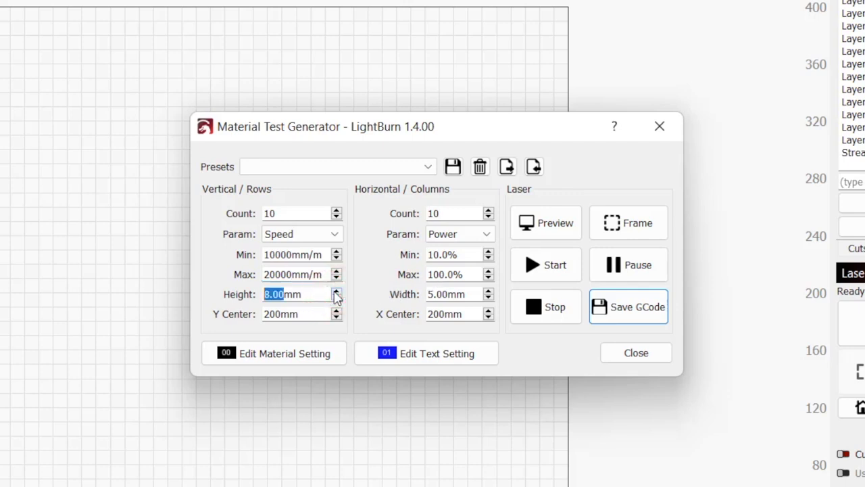
{"action": "left_click", "coordinate": [546, 226]}
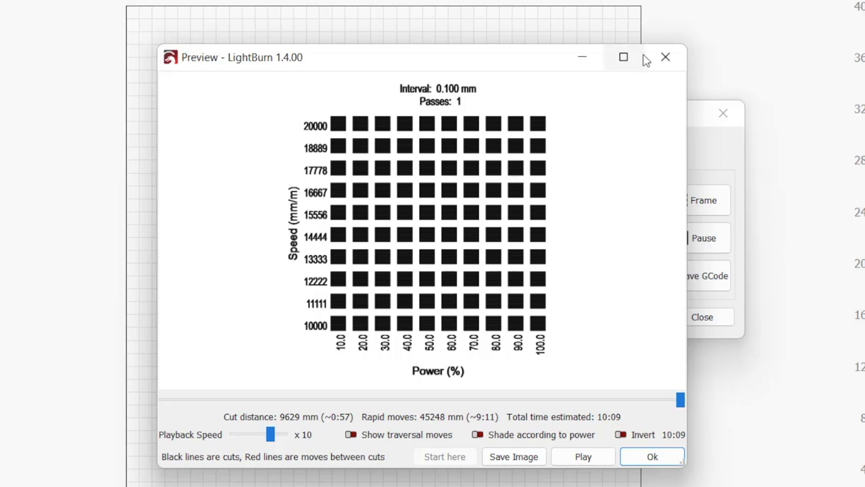
{"action": "left_click", "coordinate": [665, 57]}
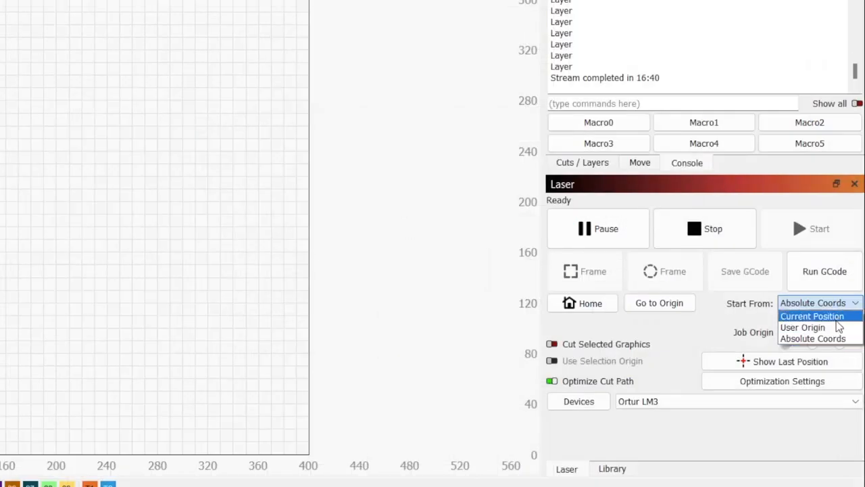
Switch the laser's Start From mode to User Origin, check the generator's center fields, and restore Absolute Coords.
{"action": "left_click", "coordinate": [838, 327]}
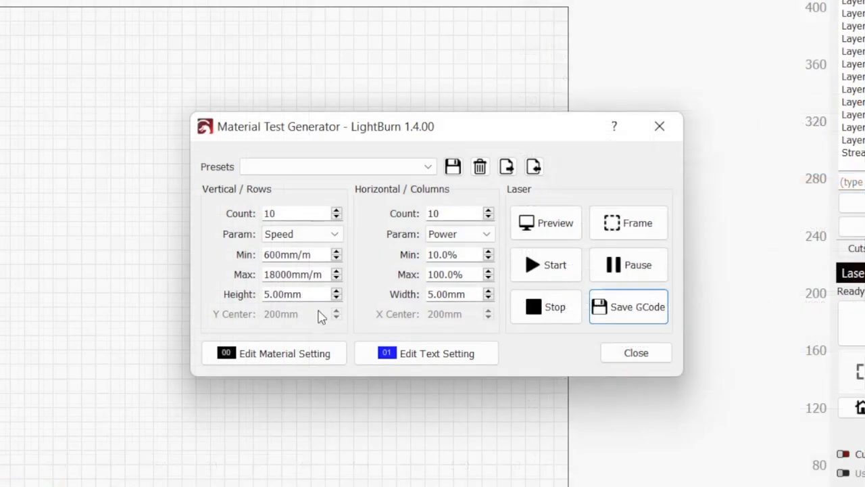
{"action": "left_click", "coordinate": [312, 312]}
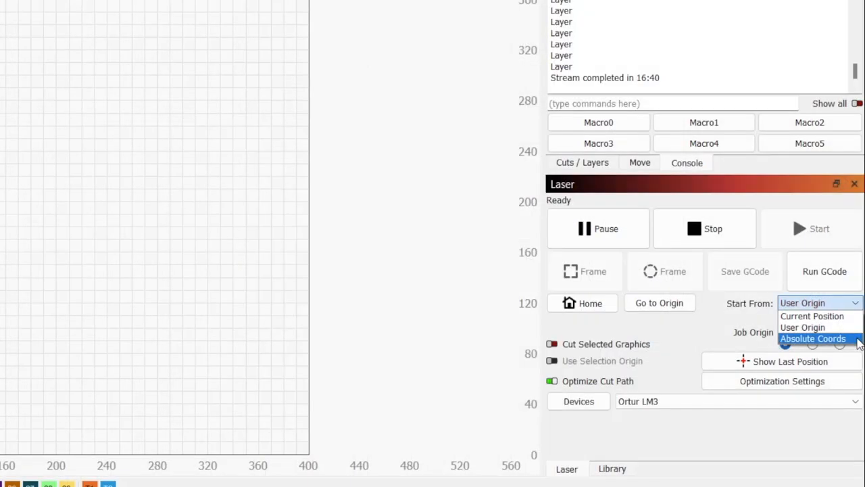
{"action": "left_click", "coordinate": [857, 340]}
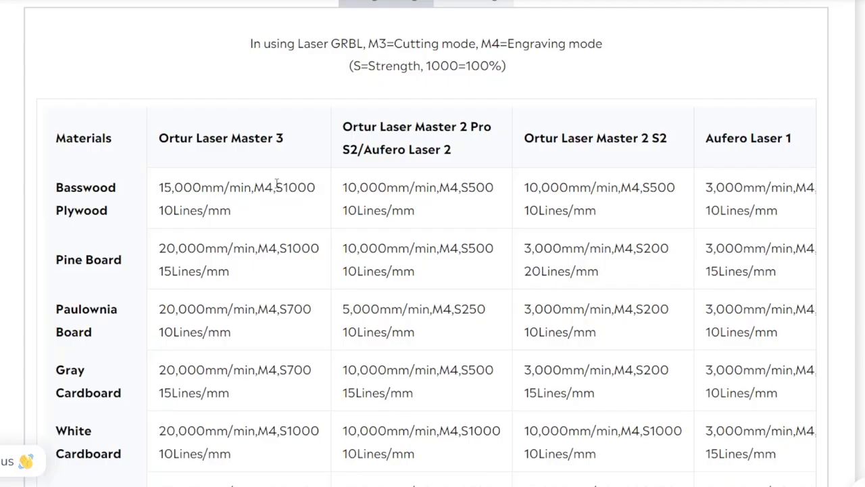
Compare the recommended basswood plywood strength and its percentage scale with the minimum and maximum power of the test columns.
{"action": "left_click_drag", "start_coordinate": [275, 184], "coordinate": [318, 185]}
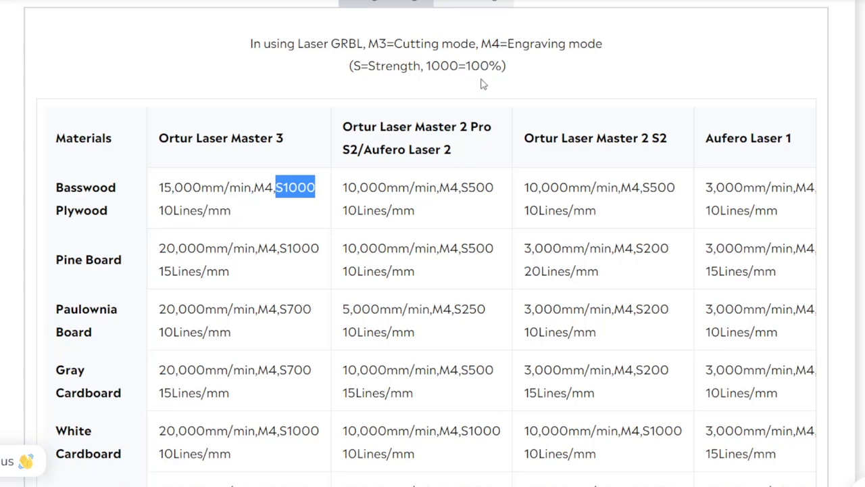
{"action": "left_click_drag", "start_coordinate": [352, 65], "coordinate": [504, 63]}
{"action": "left_click_drag", "start_coordinate": [441, 254], "coordinate": [404, 260]}
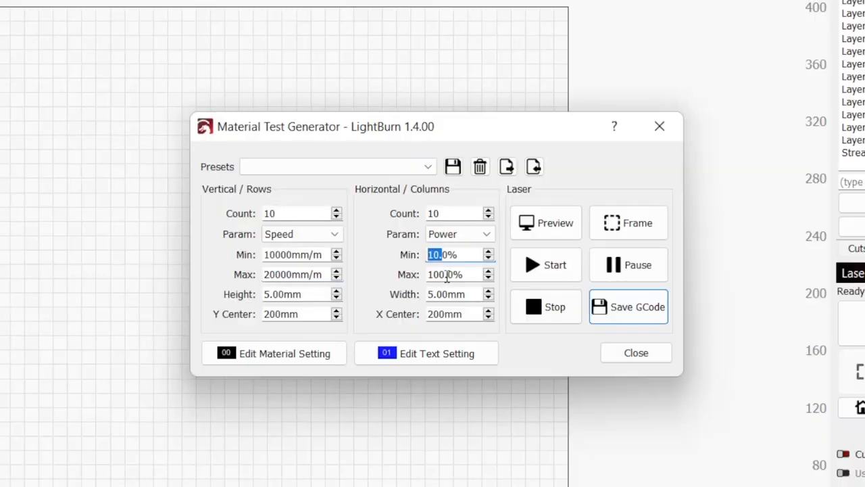
{"action": "left_click_drag", "start_coordinate": [444, 273], "coordinate": [400, 273]}
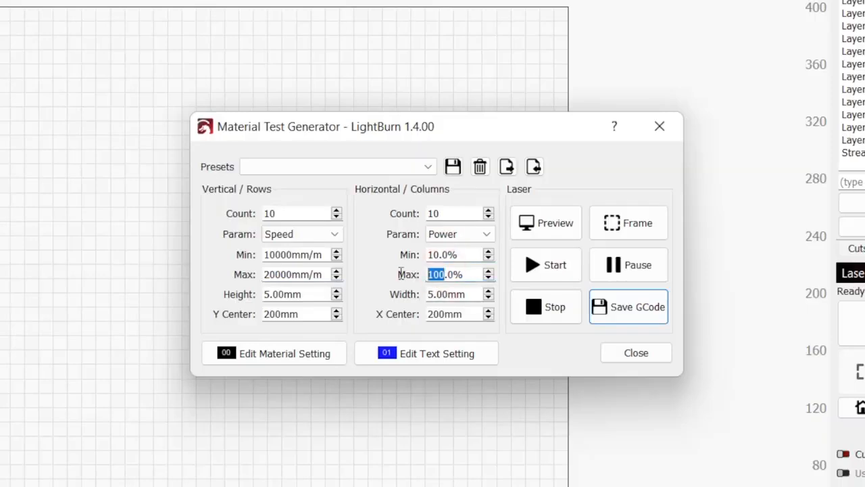
{"action": "left_click", "coordinate": [436, 273]}
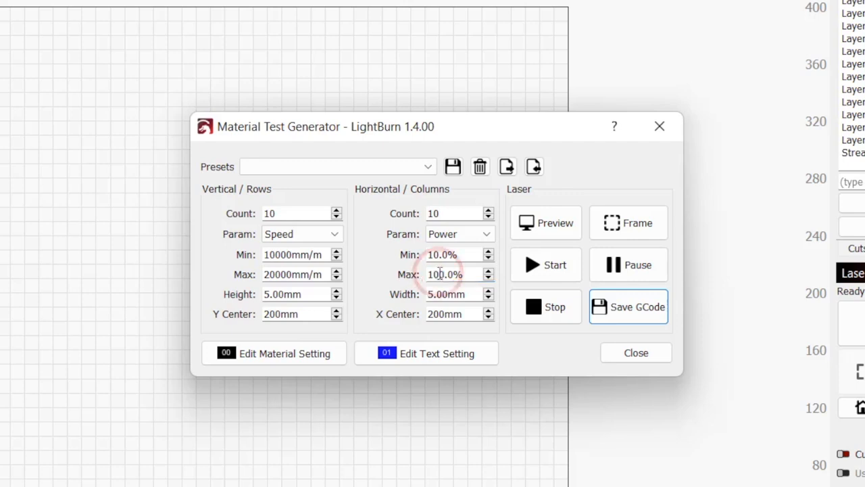
Set the material cut setting to Fill mode with a 0.1 mm line interval and apply it.
{"action": "left_click", "coordinate": [326, 360]}
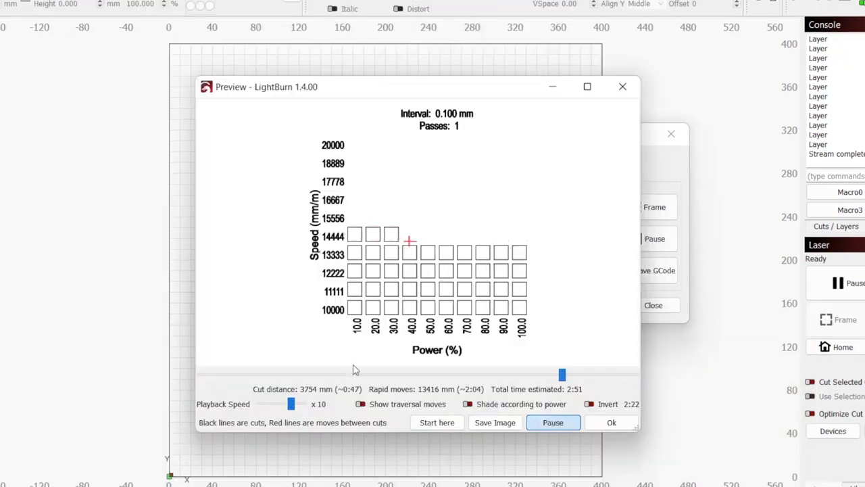
{"action": "left_click", "coordinate": [222, 365]}
{"action": "left_click", "coordinate": [217, 378]}
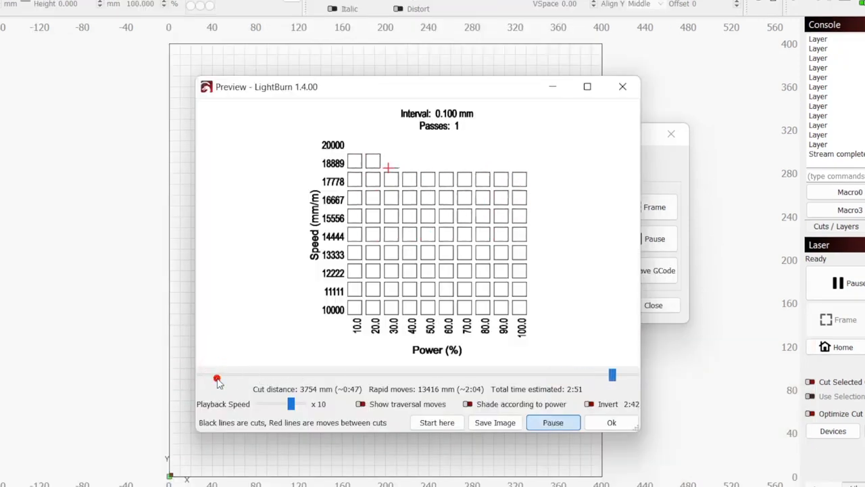
{"action": "left_click", "coordinate": [214, 377]}
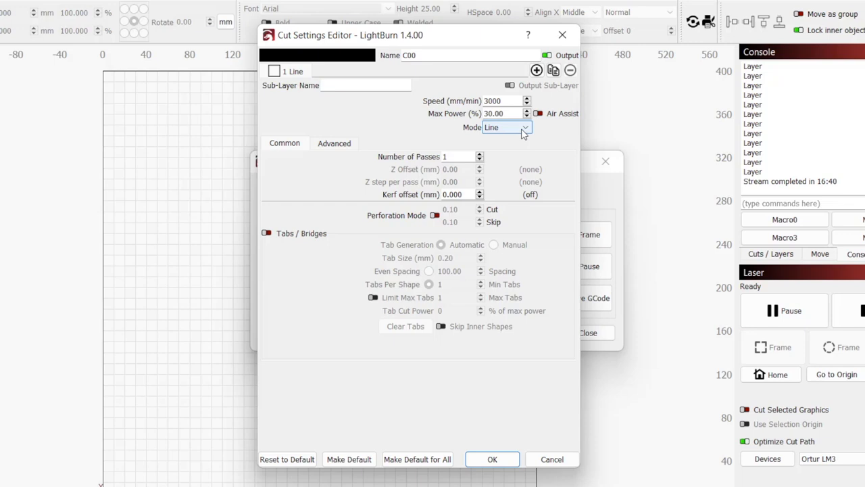
{"action": "left_click", "coordinate": [522, 129]}
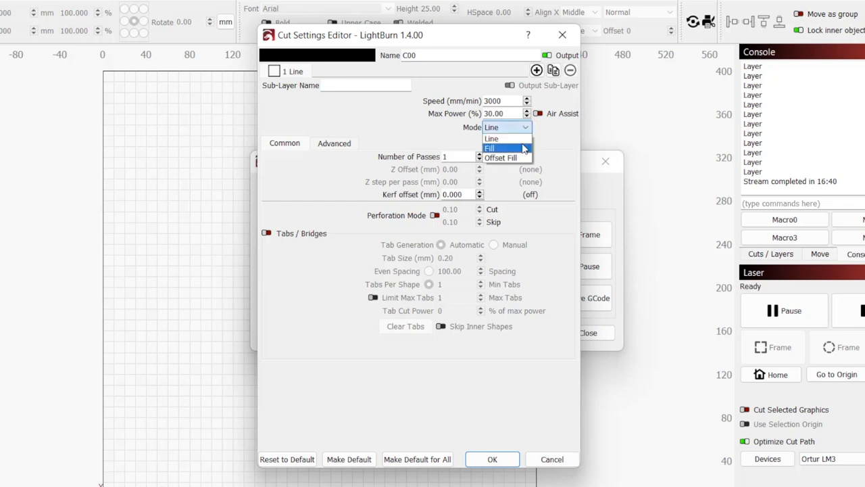
{"action": "left_click", "coordinate": [524, 148]}
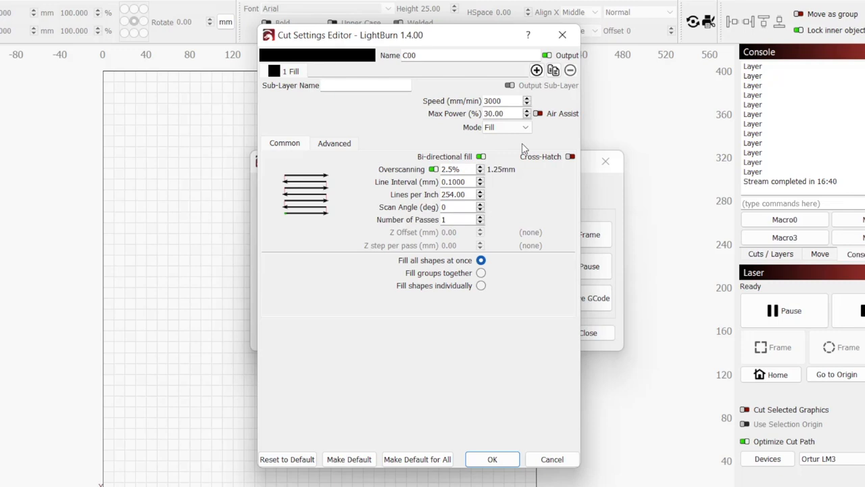
{"action": "left_click", "coordinate": [373, 181]}
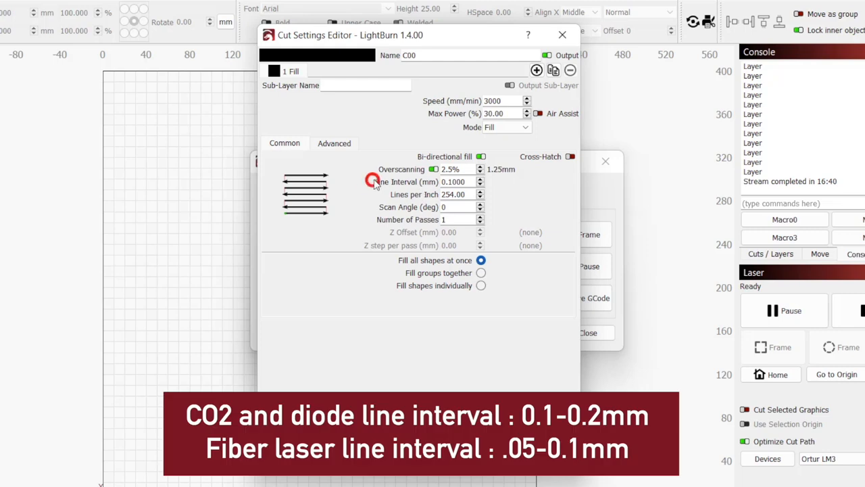
{"action": "double_click", "coordinate": [453, 182]}
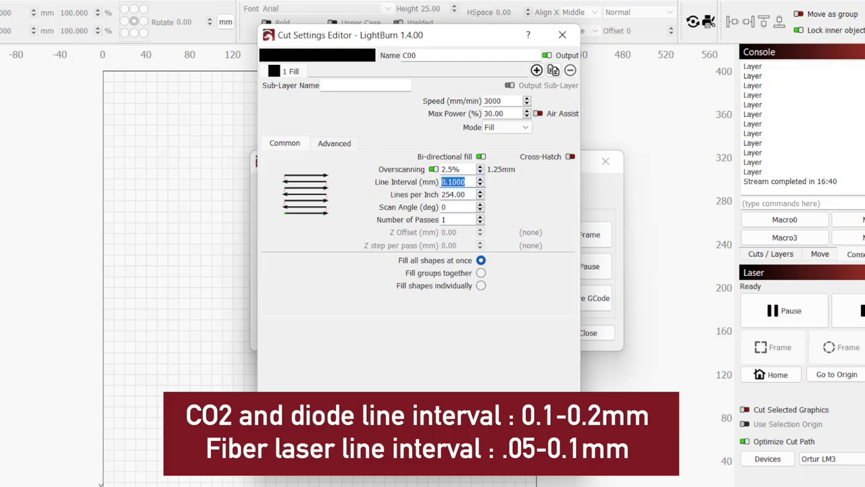
{"action": "left_click", "coordinate": [477, 463]}
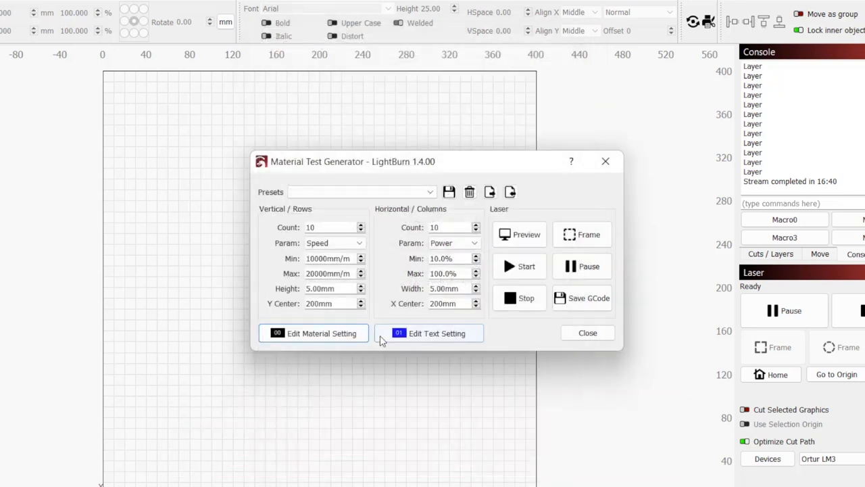
Confirm the text cut setting with Fill mode, 15000 mm/min speed and 100% max power.
{"action": "left_click", "coordinate": [476, 335]}
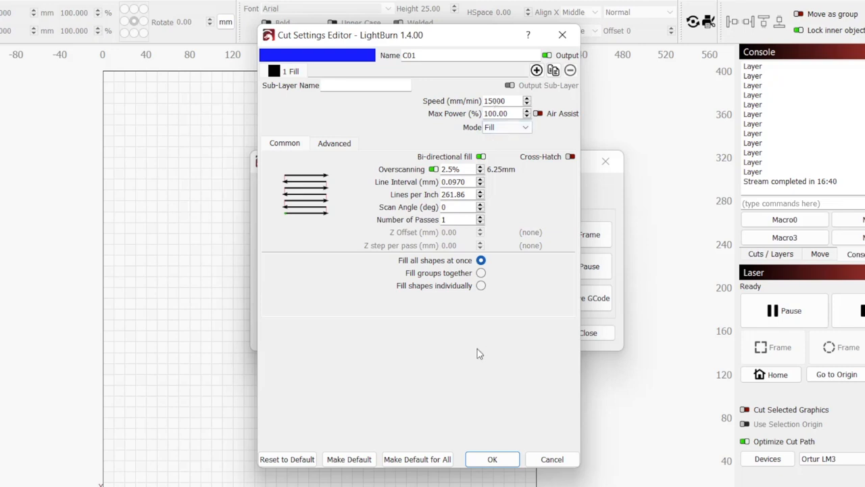
{"action": "left_click", "coordinate": [499, 465]}
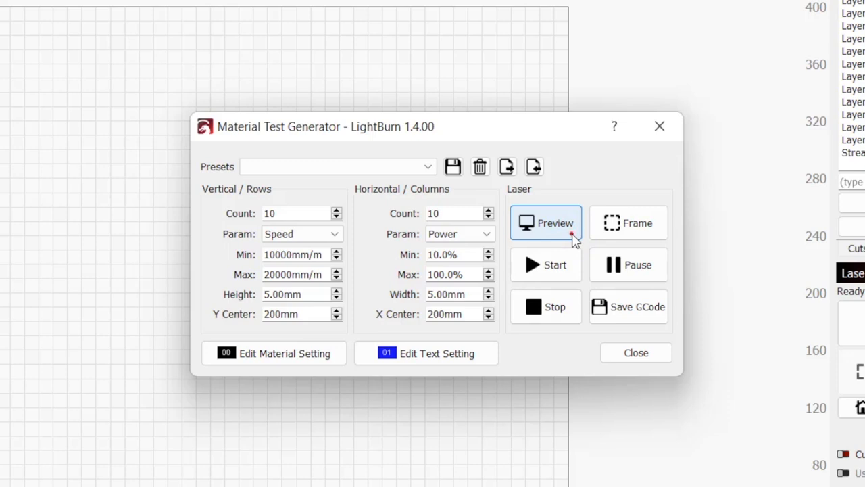
Play through the preview of the speed and power grid and start the test burn on the laser.
{"action": "left_click", "coordinate": [572, 238]}
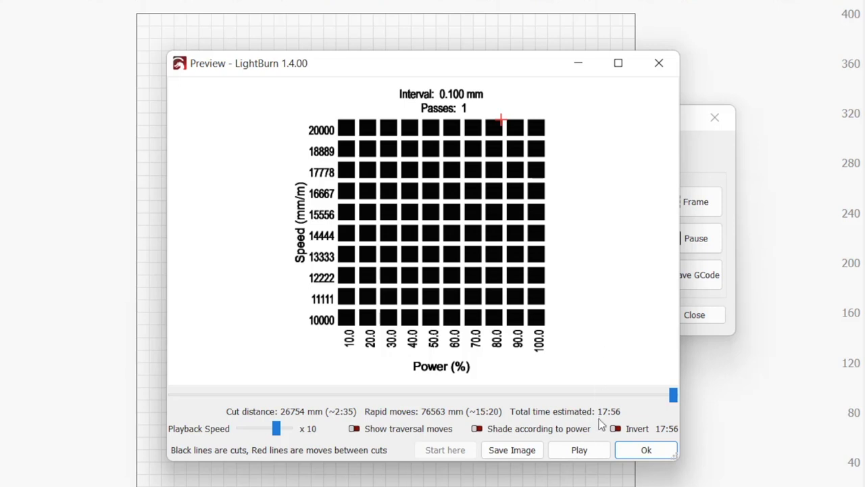
{"action": "left_click", "coordinate": [598, 456]}
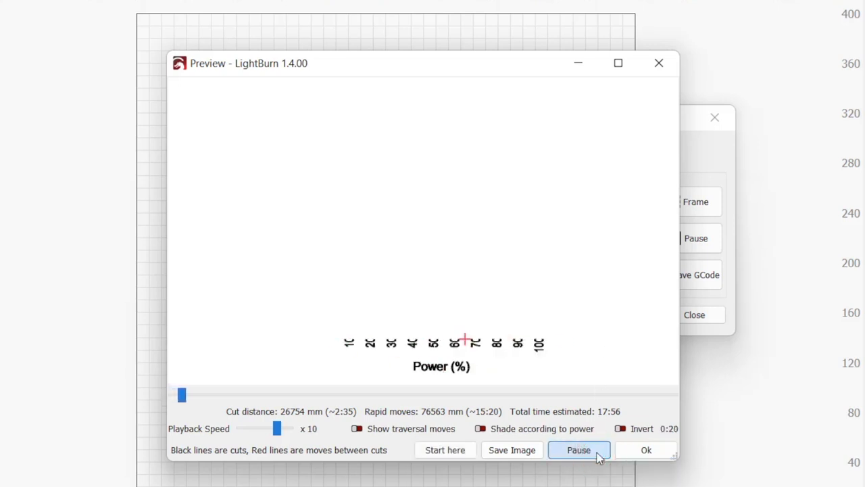
{"action": "left_click_drag", "start_coordinate": [306, 391], "coordinate": [509, 374]}
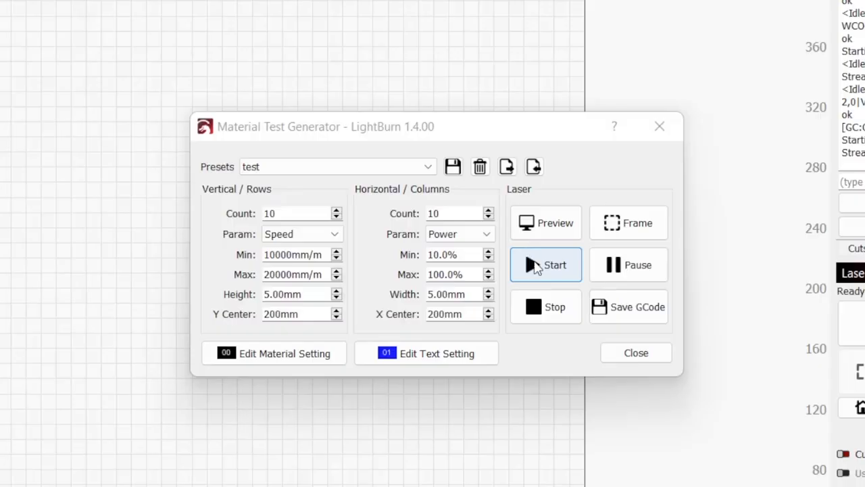
{"action": "left_click", "coordinate": [541, 268]}
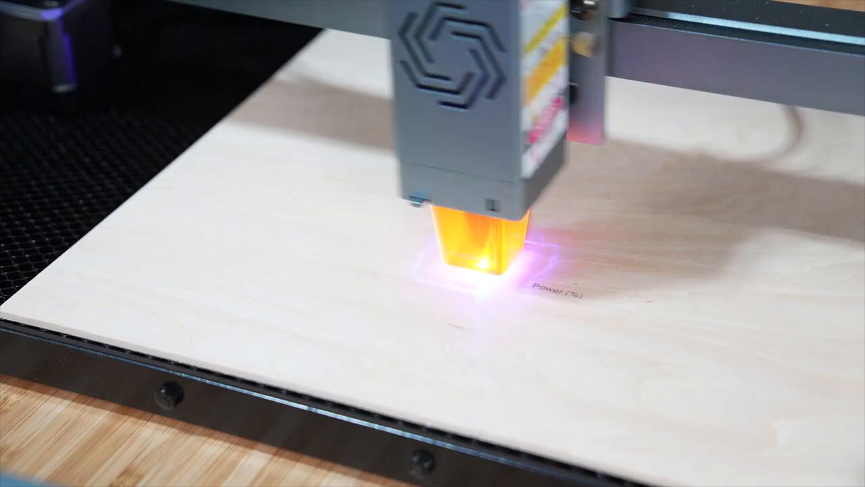